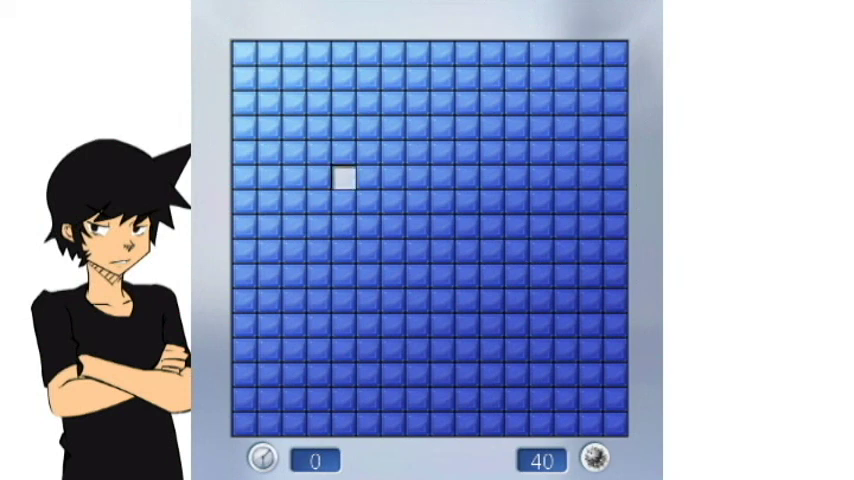
- Uncover another tile on the fresh 16x16, 40-mine board so the game starts
click(492, 228)
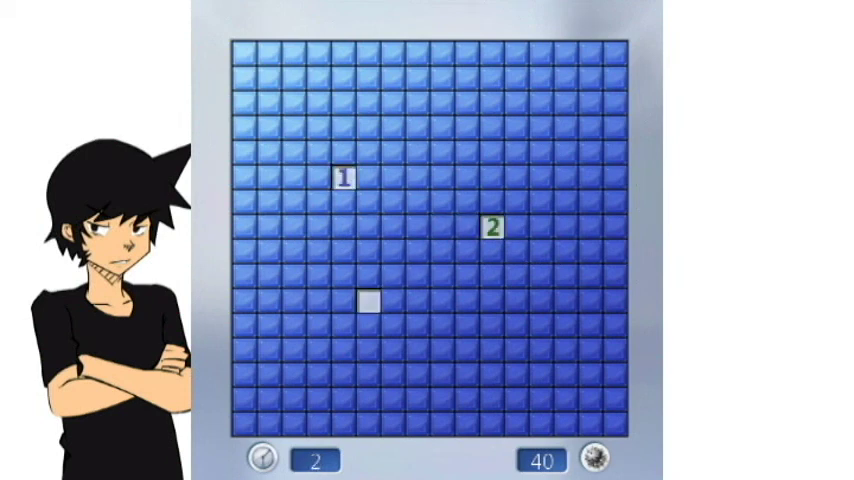
- Uncover more tiles, including a block near the top, until a mine is hit
click(368, 302)
click(492, 128)
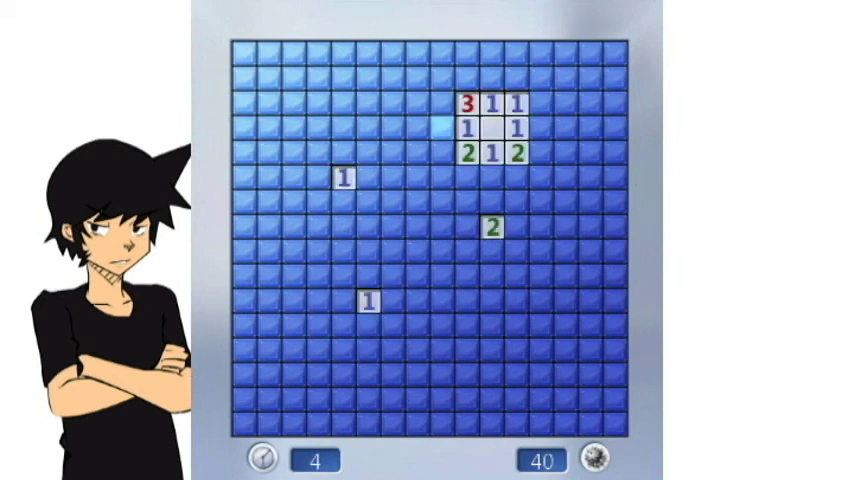
click(467, 178)
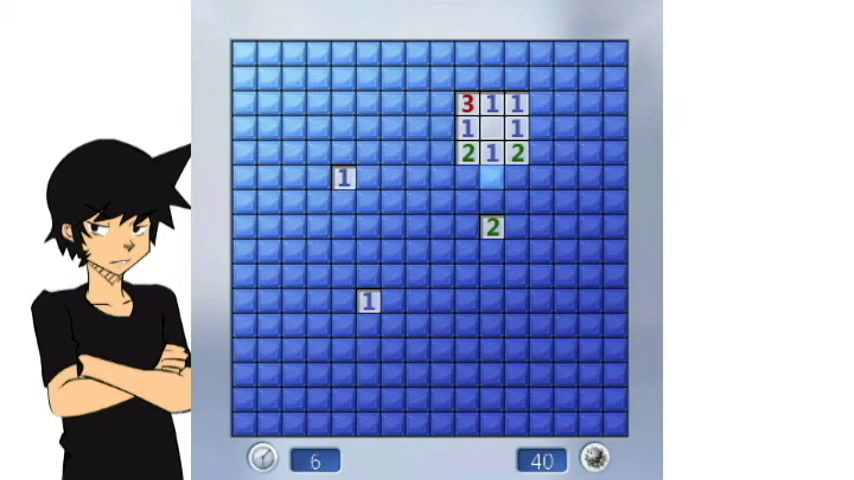
click(492, 178)
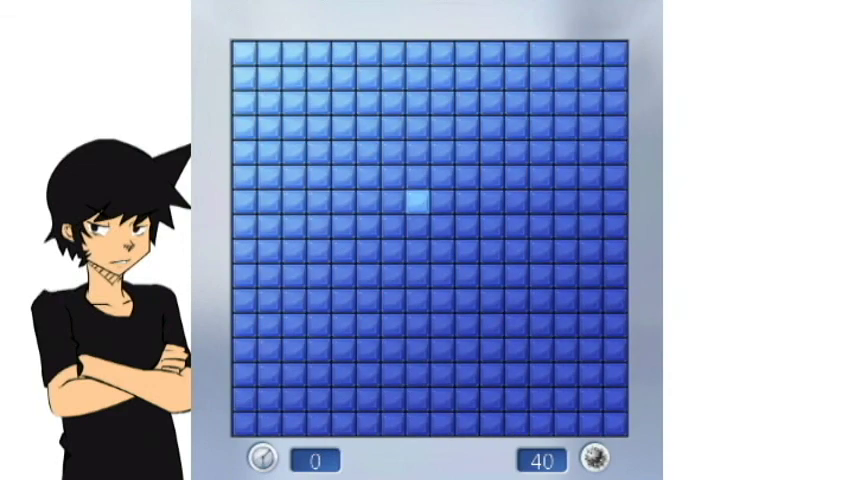
- Open the centre, top-right corner and top-left area until a mine hits, then start a new game
click(417, 251)
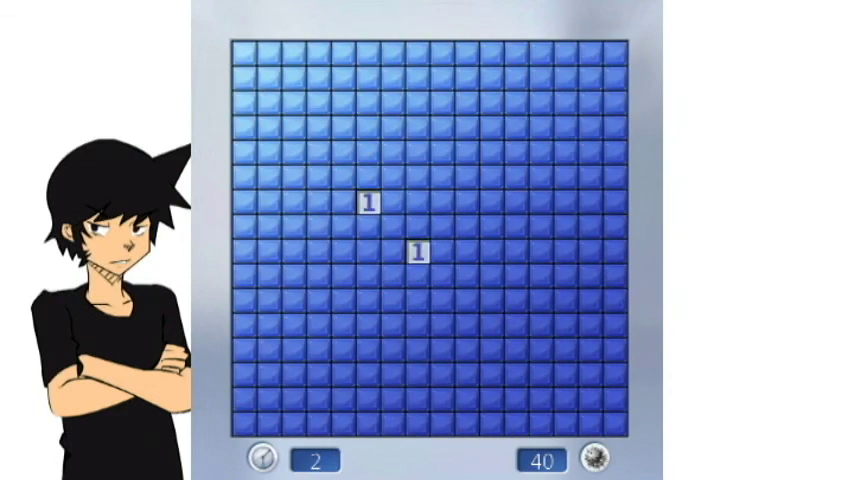
click(616, 53)
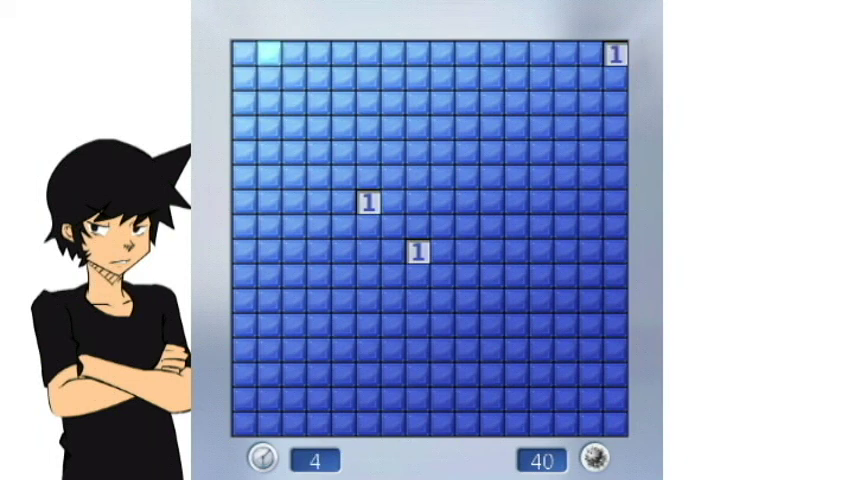
click(270, 52)
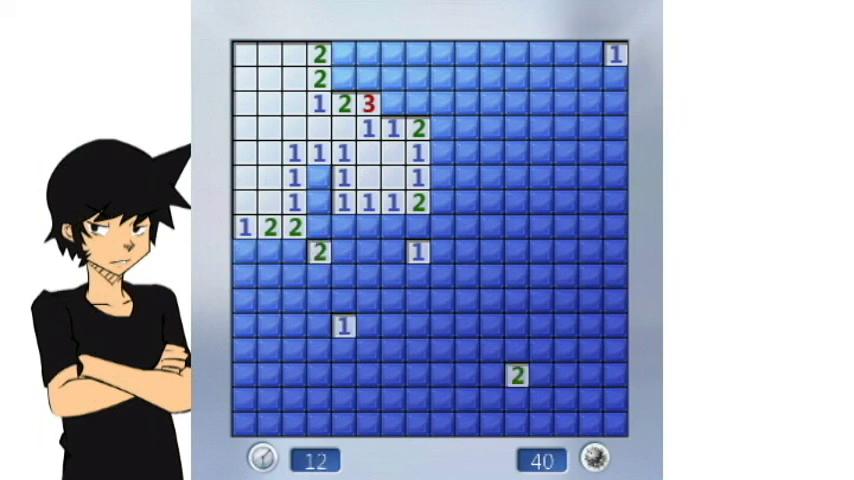
click(566, 178)
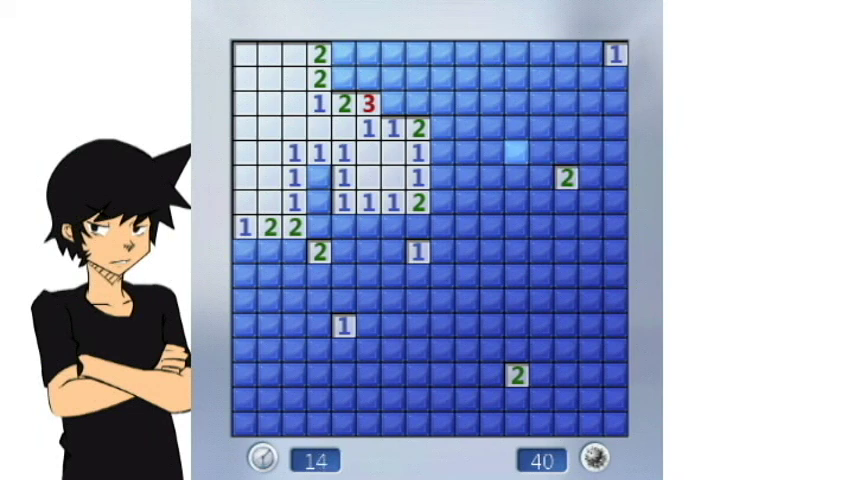
click(491, 153)
click(441, 79)
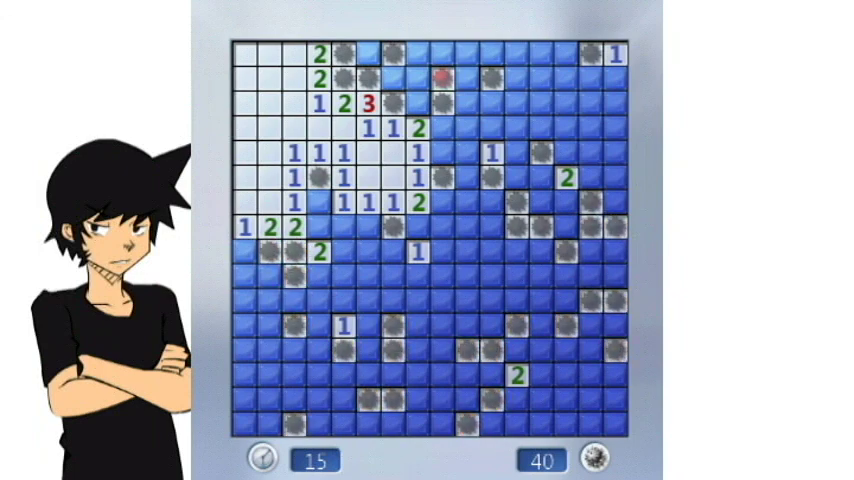
click(441, 79)
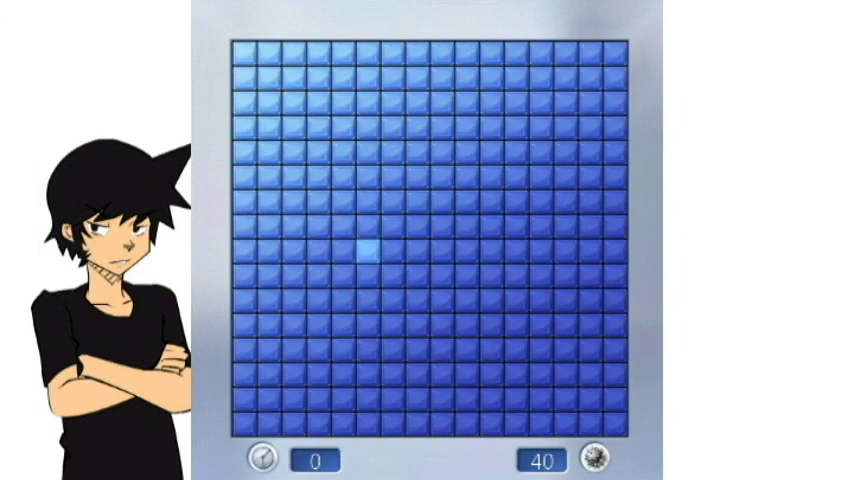
- Open the centre region and flag a suspected mine inside the cleared area
click(392, 227)
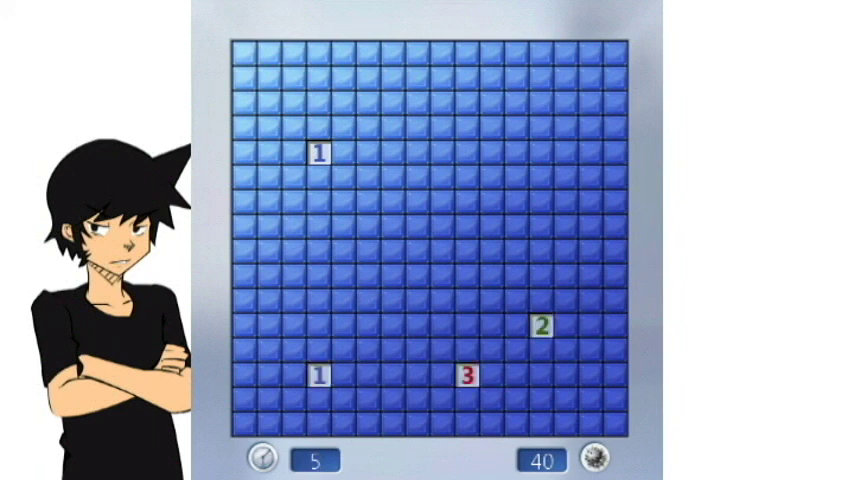
click(268, 398)
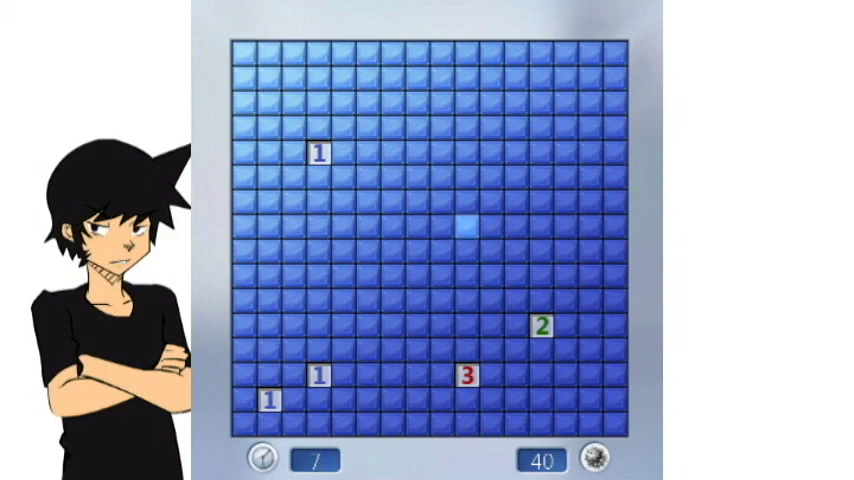
click(466, 250)
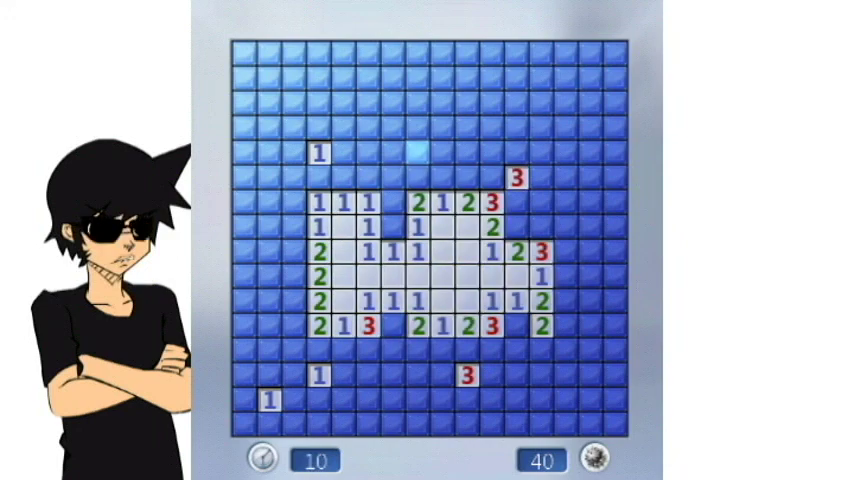
click(392, 203)
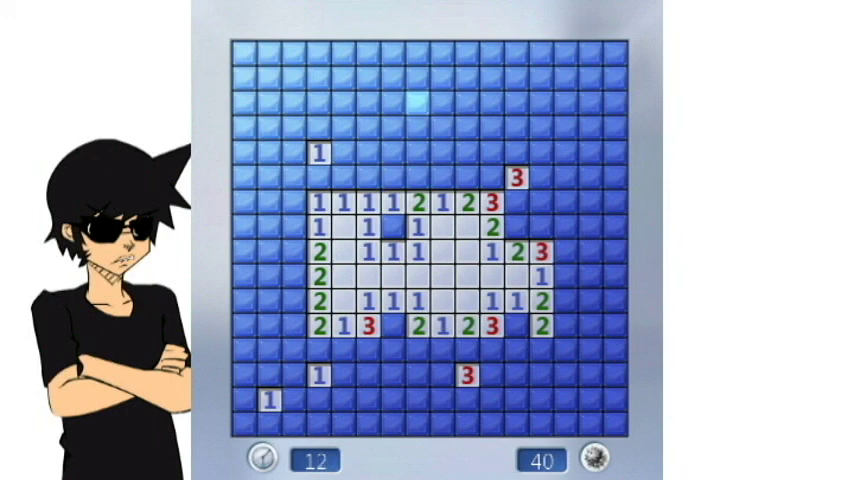
right_click(392, 228)
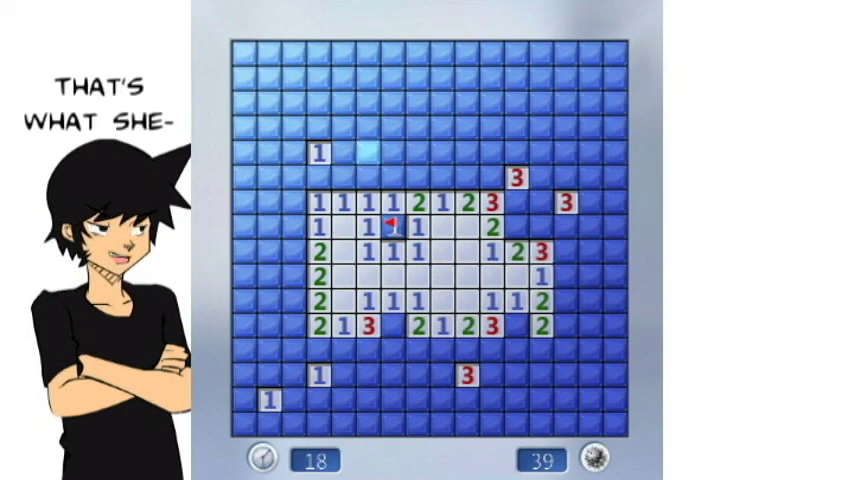
- Open the top-left region, hit a mine near the bottom, then start a new game
click(392, 153)
click(244, 52)
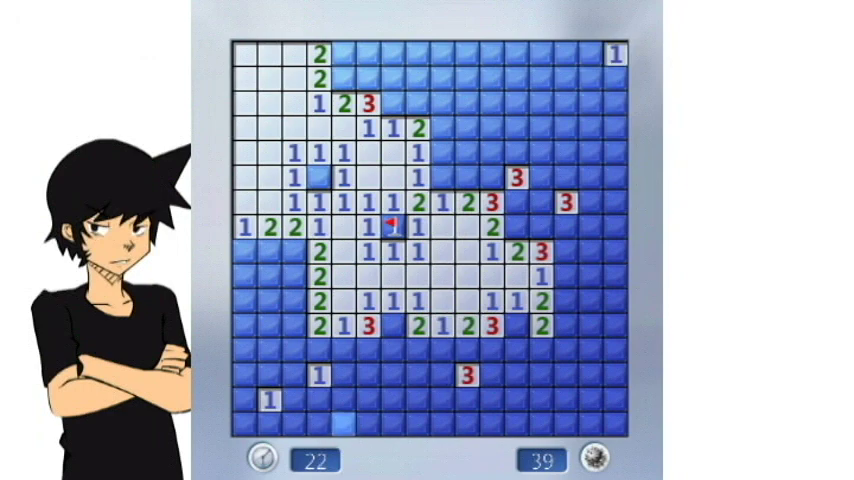
click(367, 400)
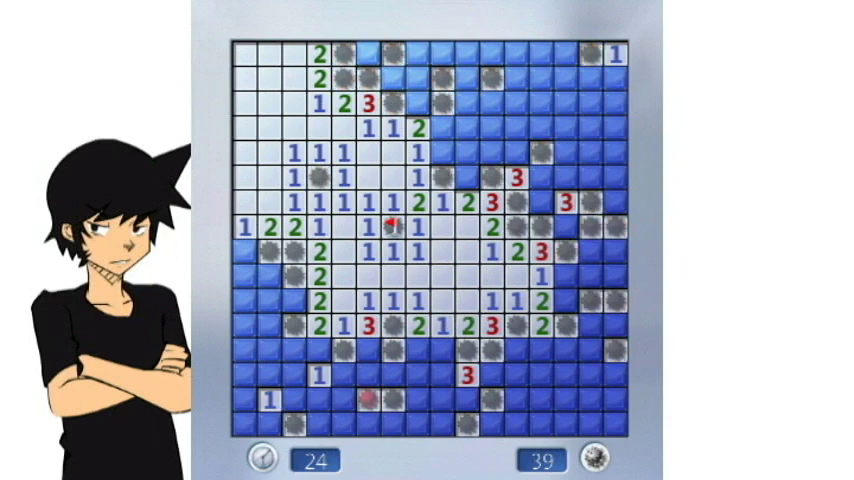
click(393, 225)
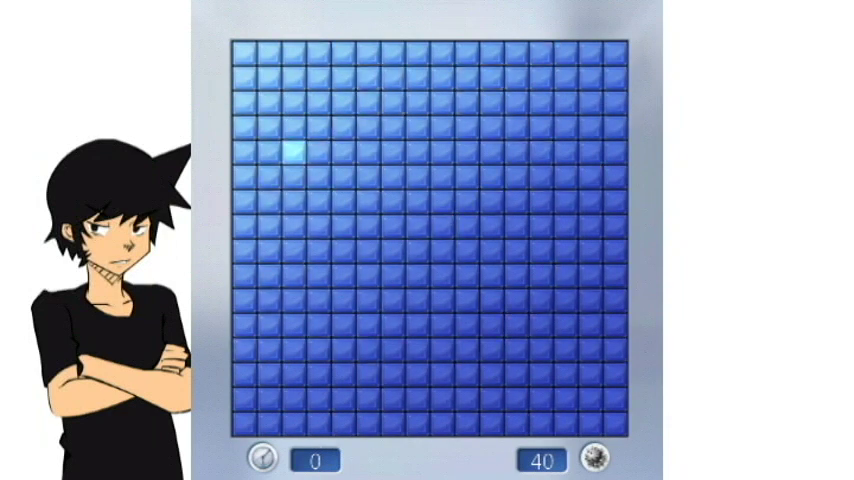
- Open a large central area, then reveal a tile near the top that hits a mine
click(292, 152)
click(565, 128)
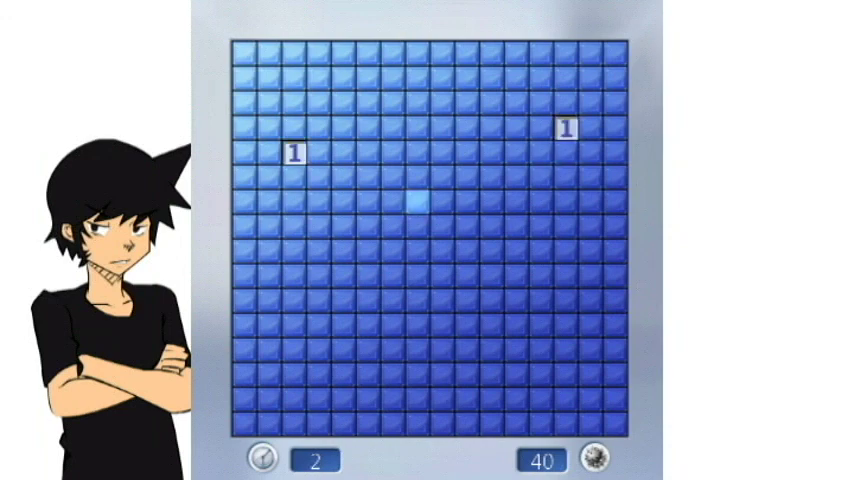
click(417, 278)
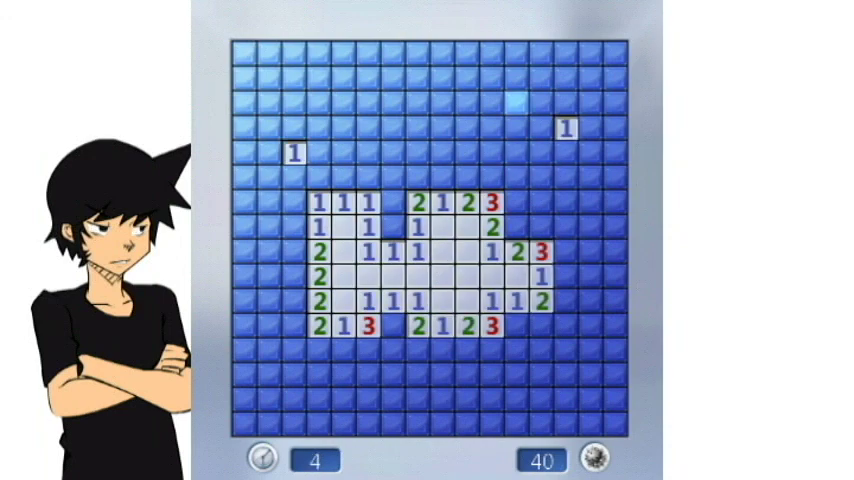
click(393, 103)
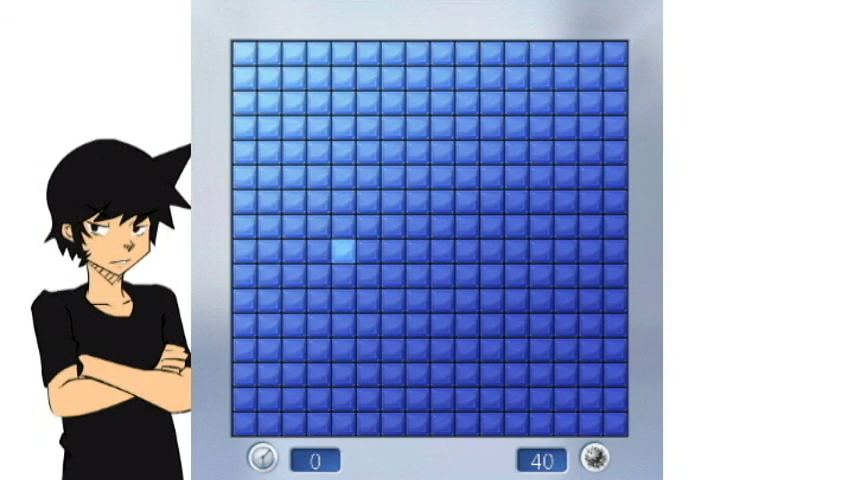
- Start a new game and open the top-right, top-left, bottom-left and bottom-right areas
click(365, 250)
click(593, 128)
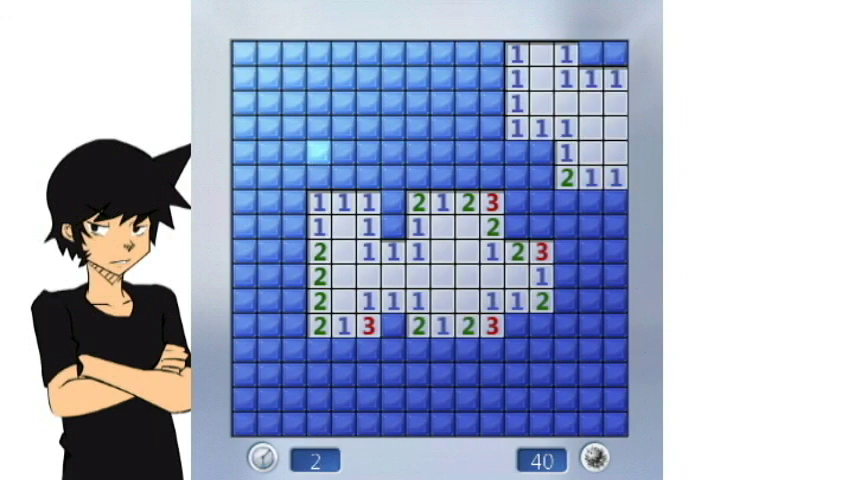
click(313, 147)
click(248, 345)
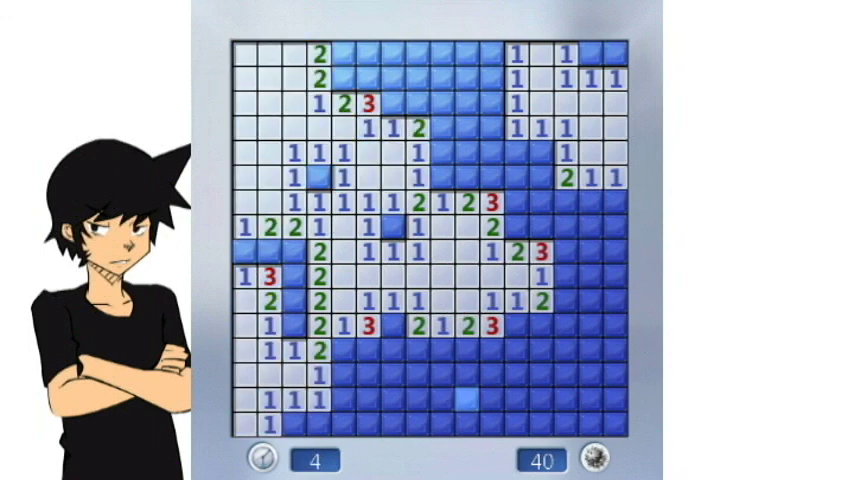
click(540, 396)
- Reveal single tiles, including a 3 and a 2, until a mine hits, then start fresh with F2
click(418, 400)
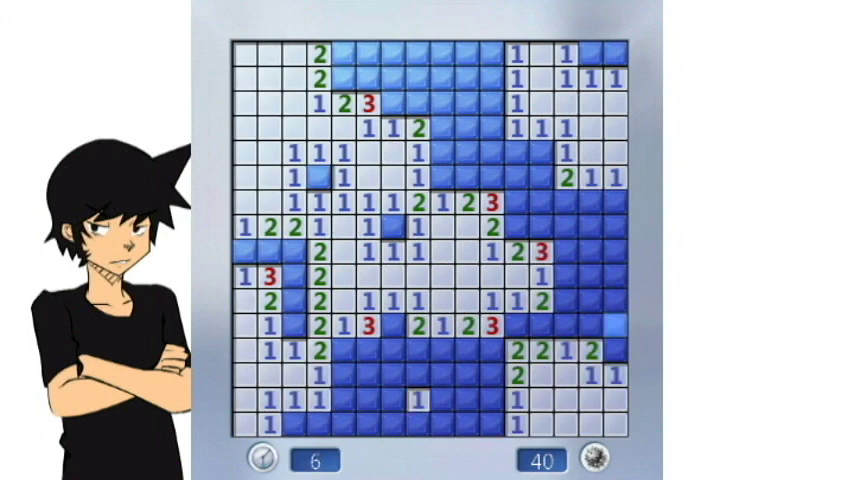
click(591, 277)
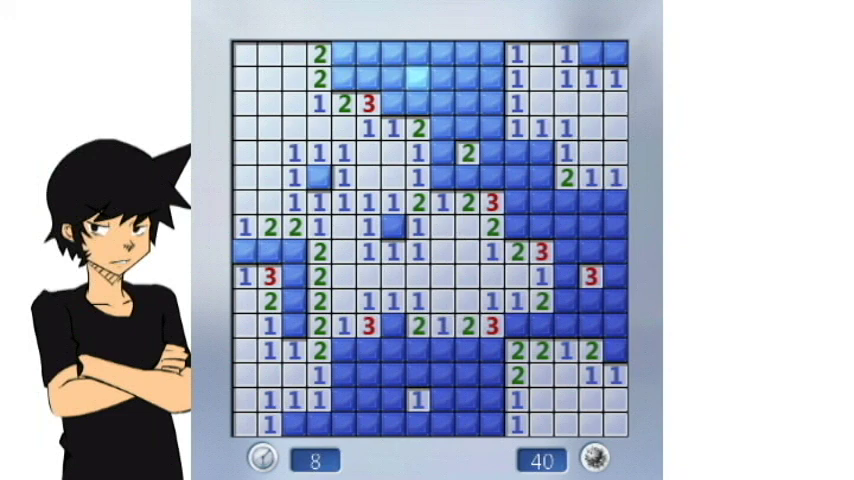
click(393, 80)
click(467, 154)
click(491, 80)
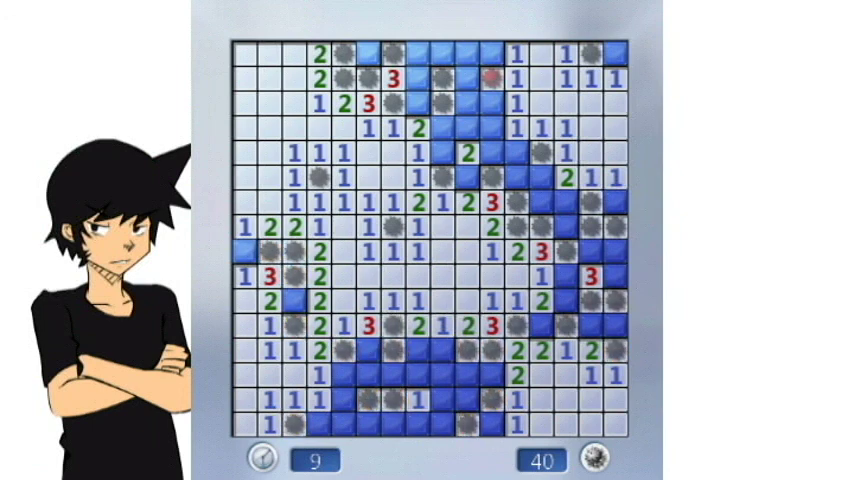
key(F2)
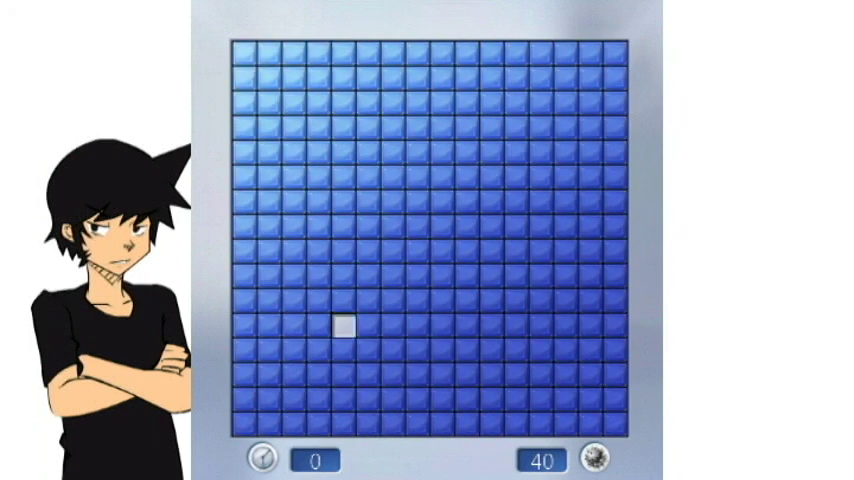
- Play a quick game that hits a mine on the left, then clear the board
click(345, 327)
click(567, 128)
click(318, 178)
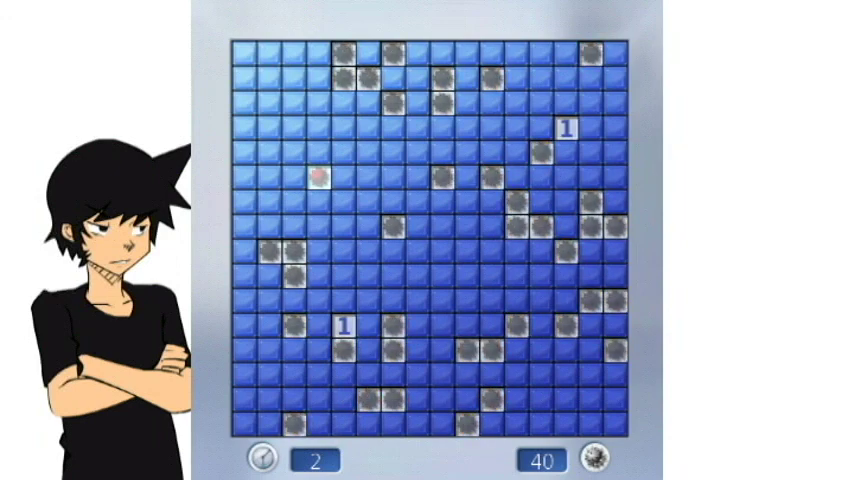
click(594, 459)
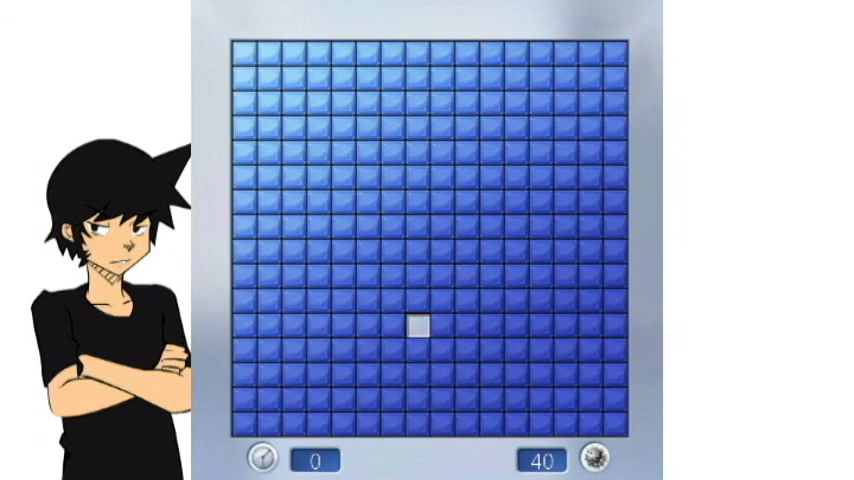
- Open below centre and reveal tiles upward until a mine near the top hits
click(417, 328)
click(342, 203)
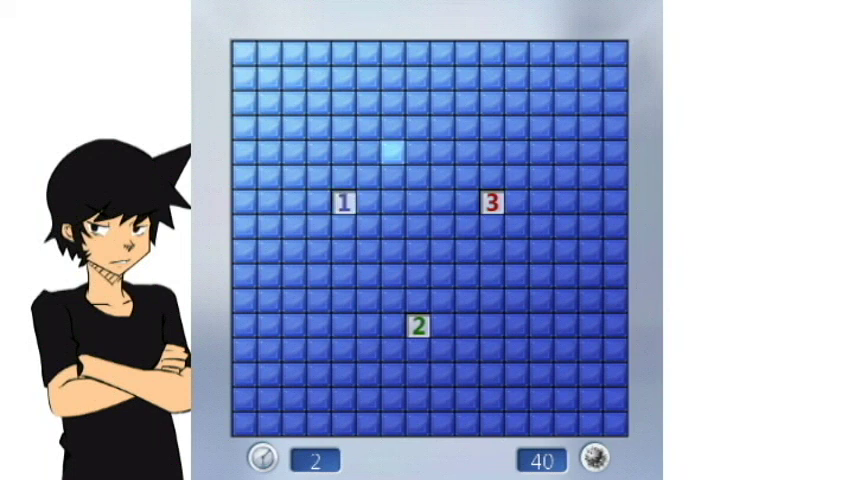
click(442, 128)
click(342, 78)
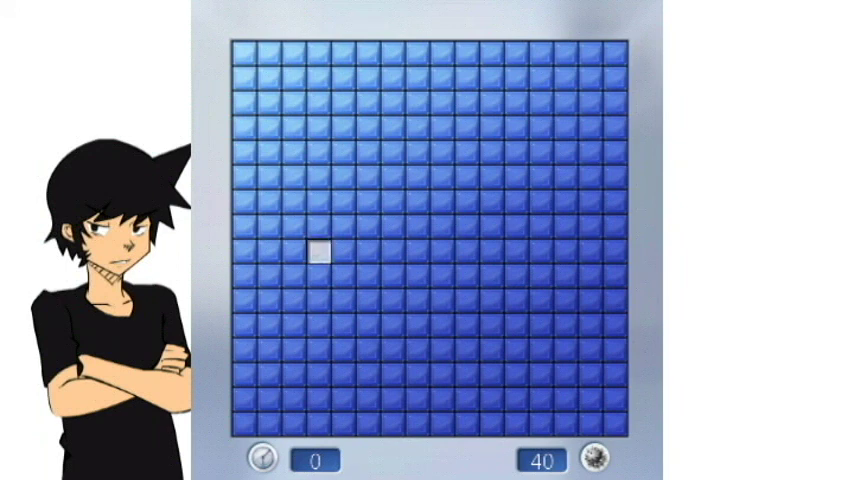
- Open on the left, hit a mine on the right, then start a fresh game
click(319, 251)
click(540, 225)
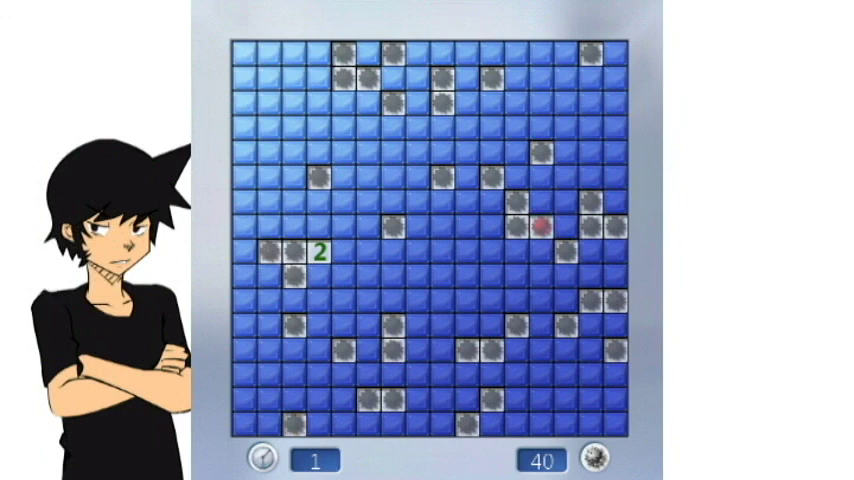
key(Return)
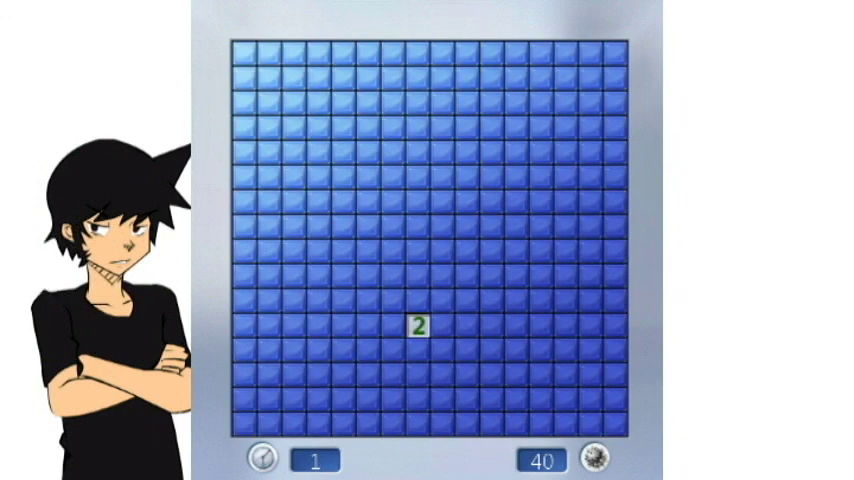
- Reveal upper-middle and lower-right tiles and flag a suspected mine right of centre
click(492, 103)
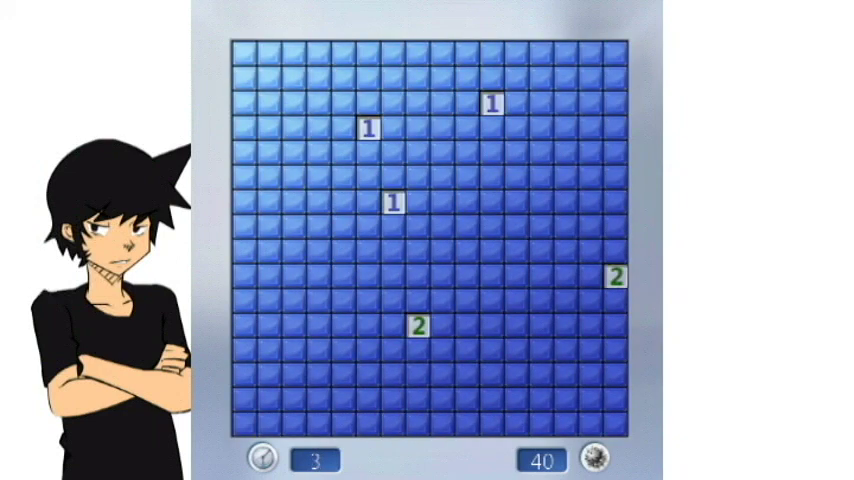
right_click(467, 300)
click(541, 325)
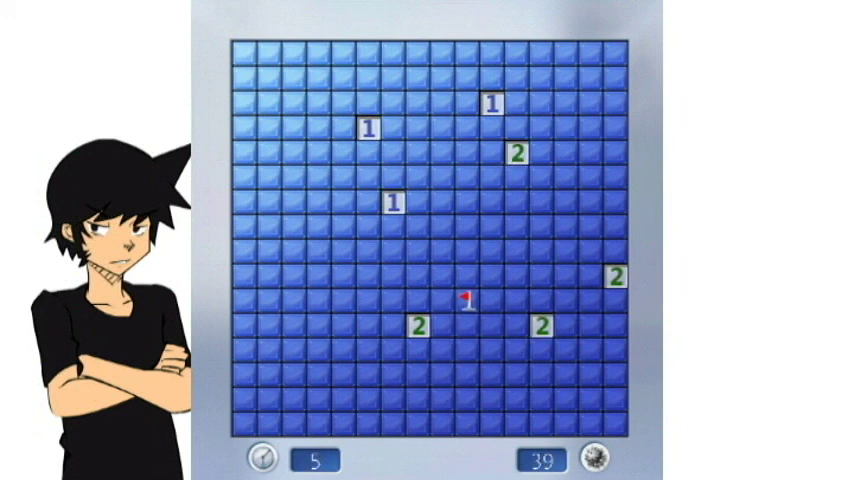
- Flag six more suspected mines, then reveal tiles until a mine on the right ends the game
right_click(492, 152)
right_click(292, 177)
right_click(343, 300)
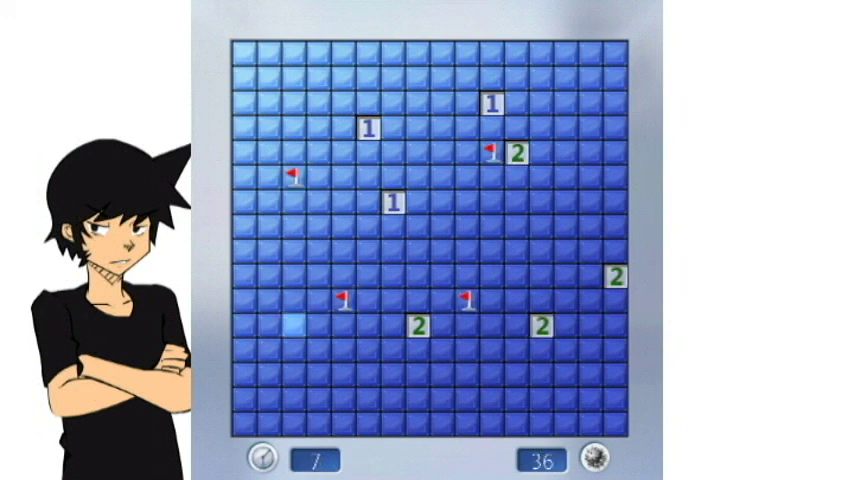
right_click(318, 374)
right_click(566, 127)
right_click(392, 77)
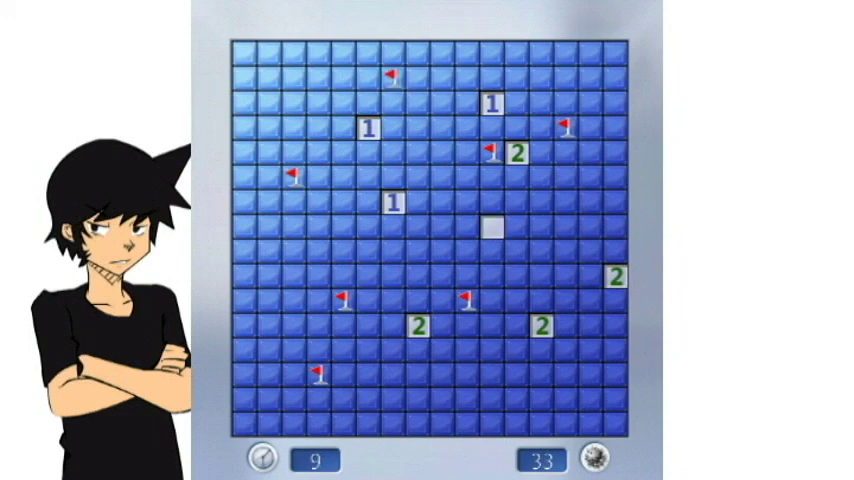
click(467, 152)
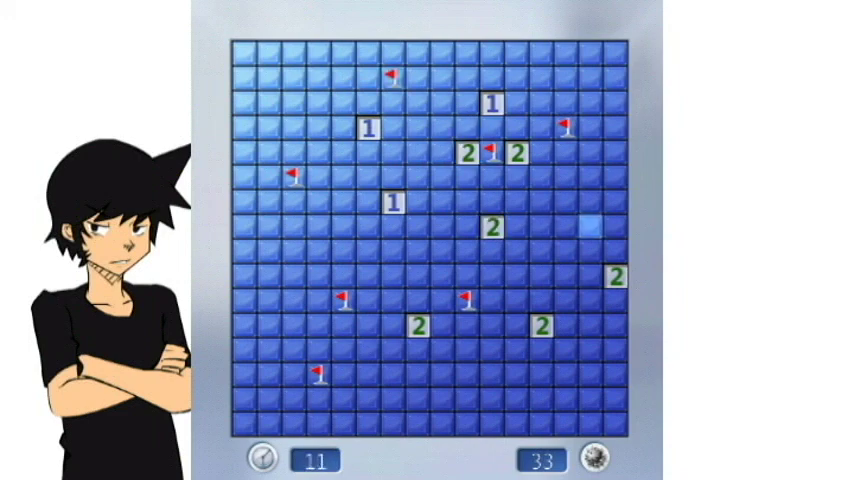
click(591, 226)
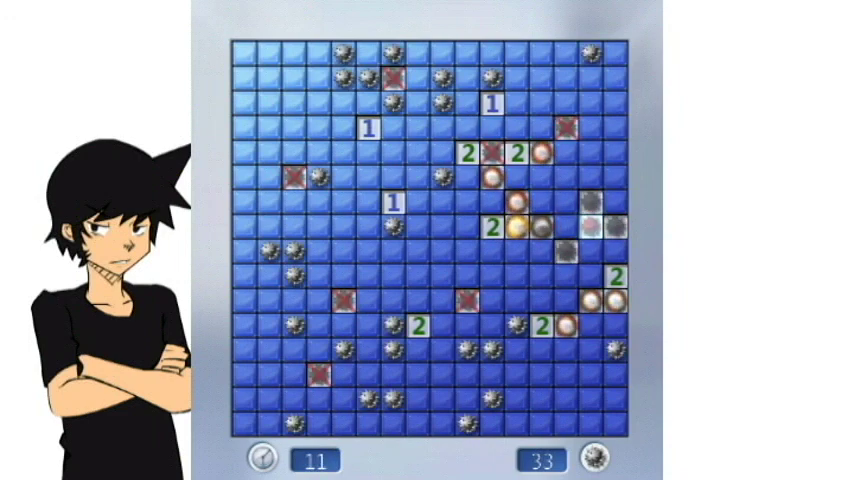